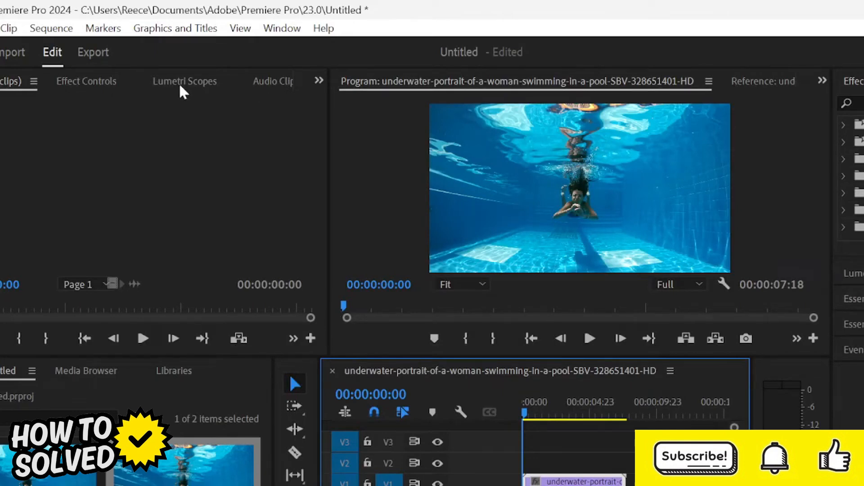
Set the project's video renderer to Mercury Playback Engine Software Only in the general project settings
{"action": "left_click", "coordinate": [0, 28]}
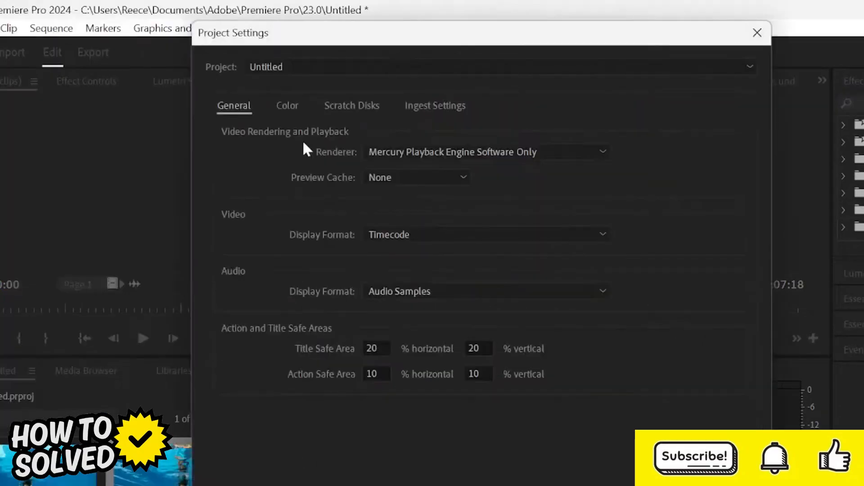
{"action": "left_click", "coordinate": [395, 154]}
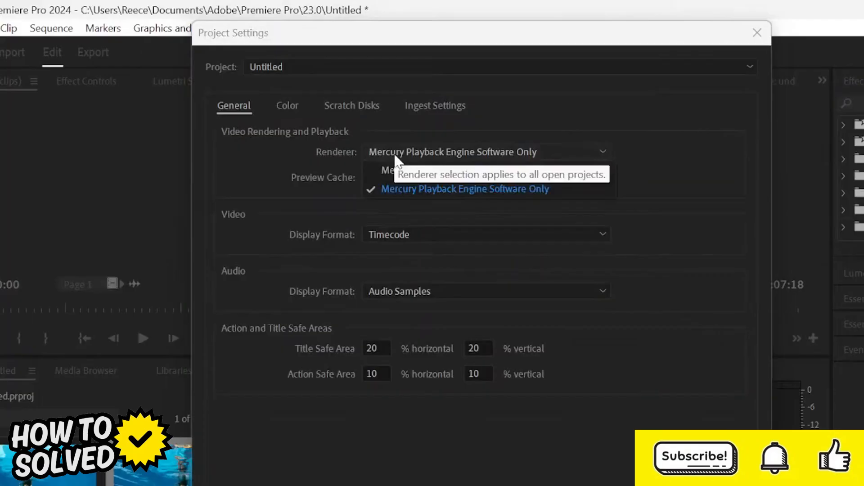
{"action": "left_click", "coordinate": [425, 189]}
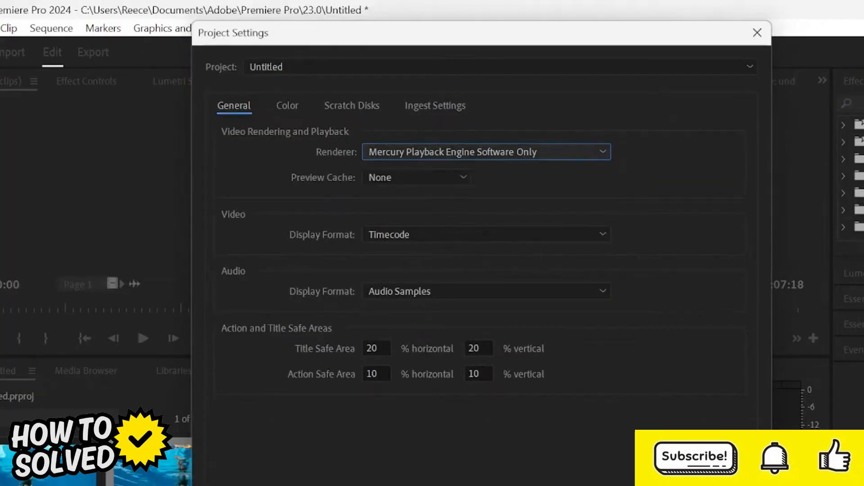
{"action": "left_click", "coordinate": [667, 481]}
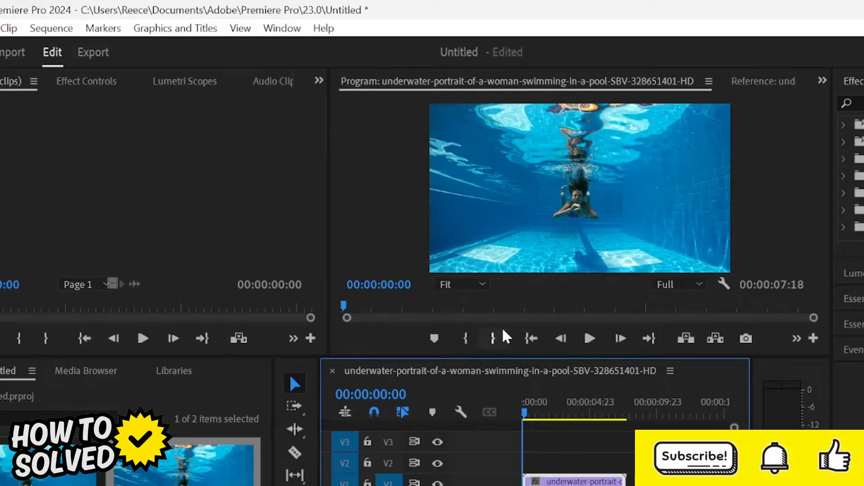
Create QuickTime proxies for both project items with the ProRes Medium Resolution Proxy preset, stored next to the original media
{"action": "left_click", "coordinate": [49, 483]}
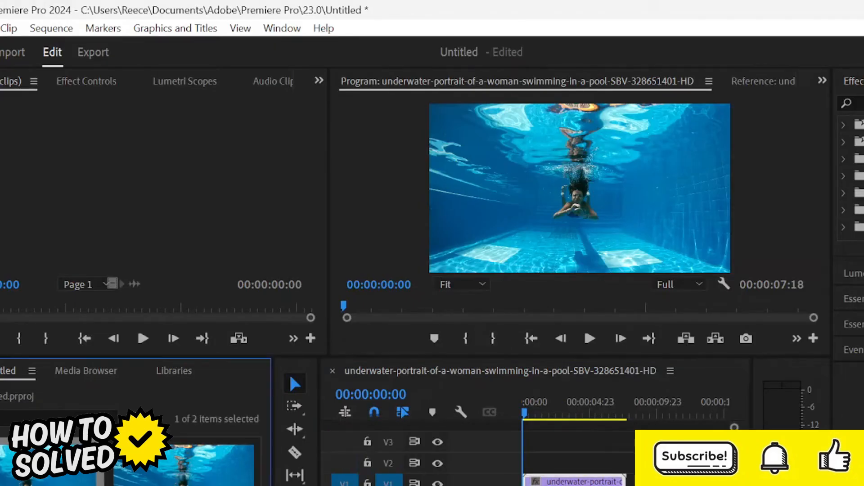
{"action": "left_click", "coordinate": [180, 483], "text": "ctrl"}
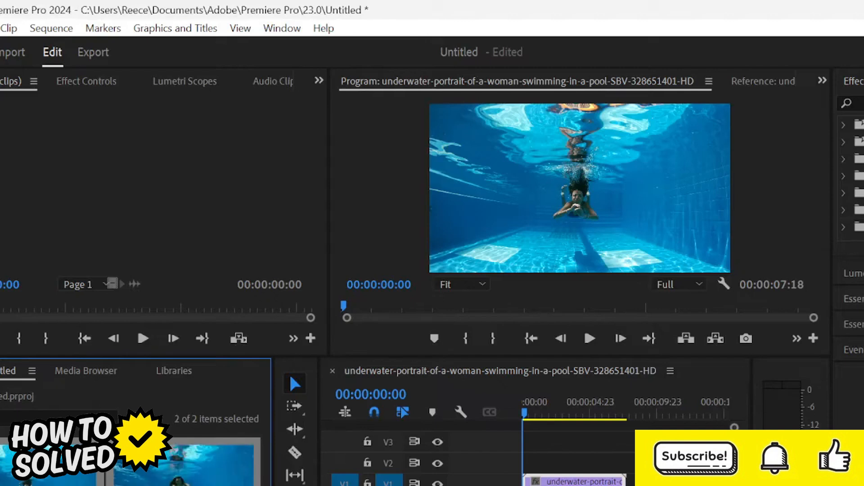
{"action": "right_click", "coordinate": [172, 473]}
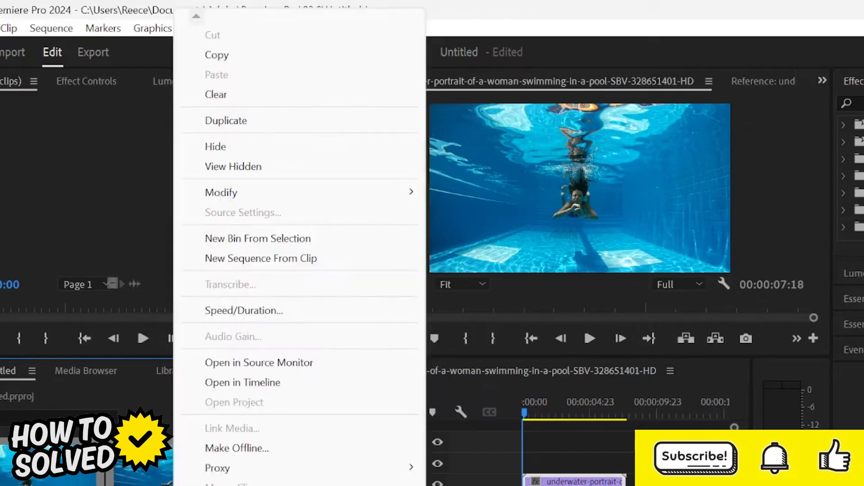
{"action": "mouse_move", "coordinate": [264, 476]}
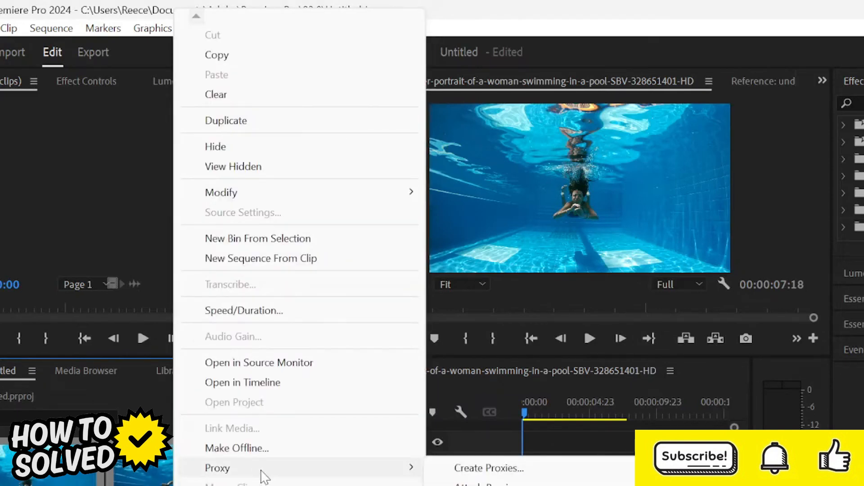
{"action": "left_click", "coordinate": [462, 471]}
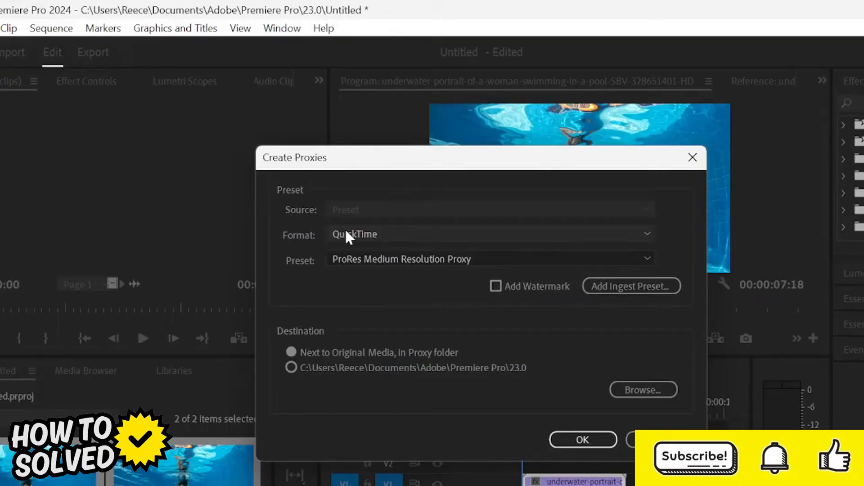
{"action": "left_click", "coordinate": [353, 254]}
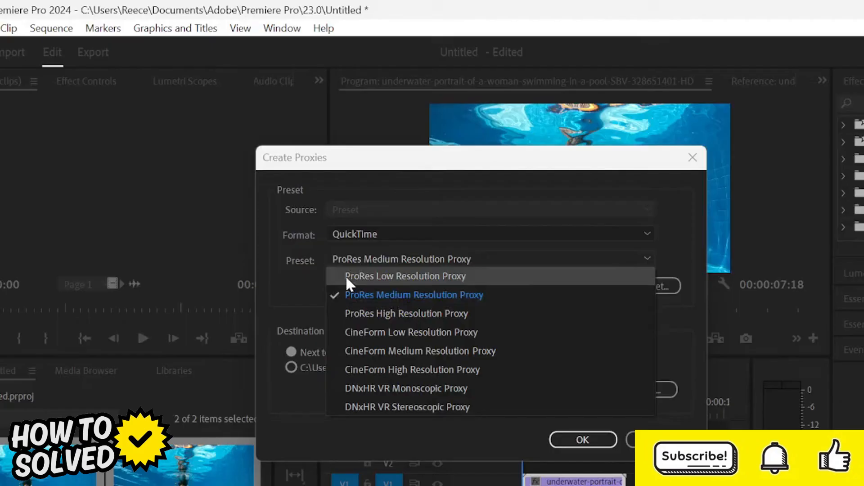
{"action": "left_click", "coordinate": [355, 295]}
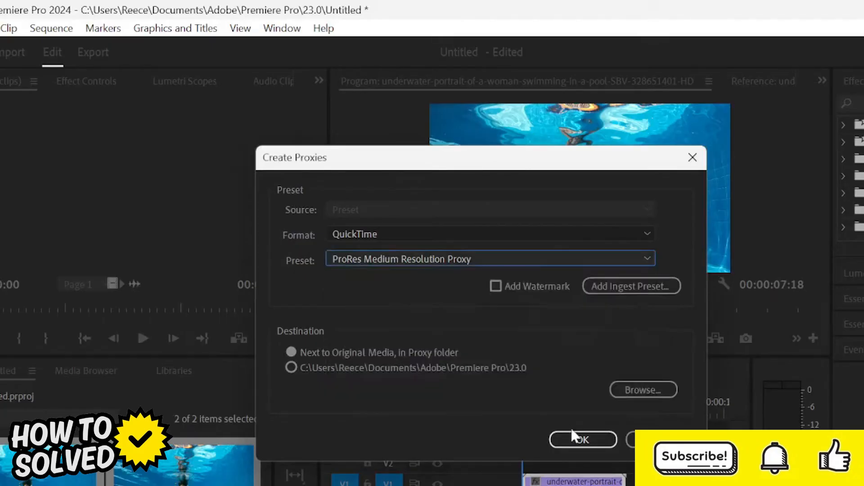
{"action": "left_click", "coordinate": [576, 439]}
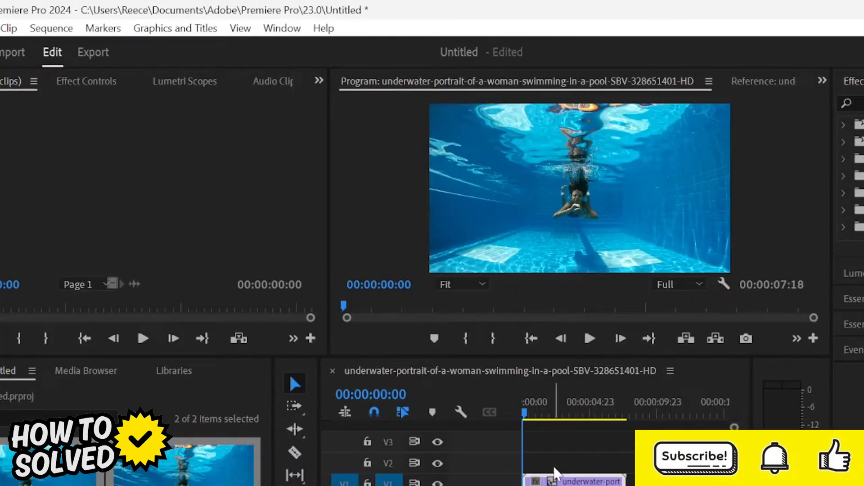
{"action": "right_click", "coordinate": [574, 480]}
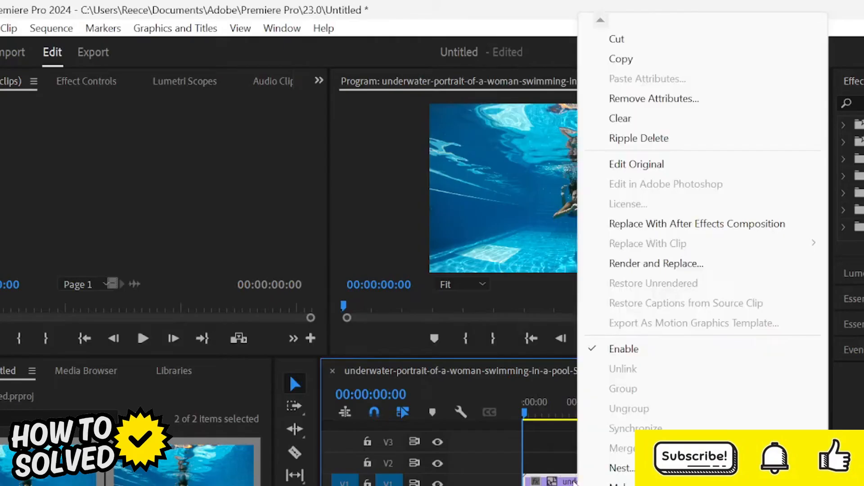
{"action": "left_click", "coordinate": [550, 451]}
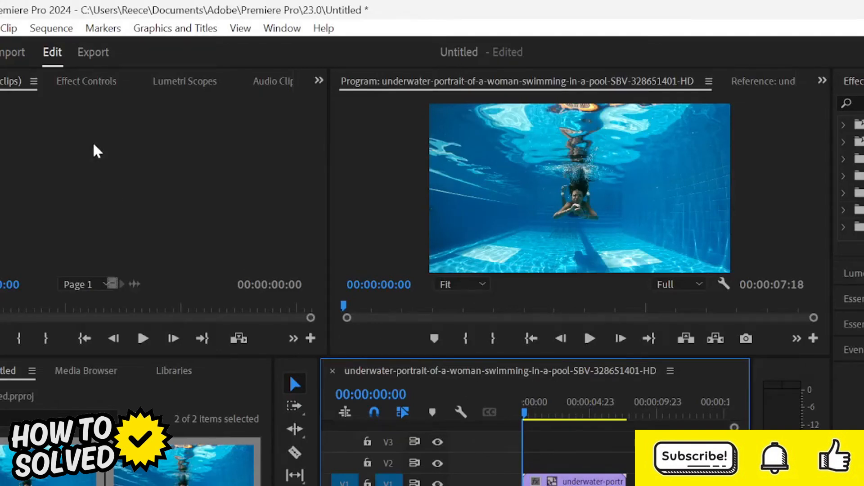
Delete the unused media cache files through the Media Cache preferences
{"action": "left_click", "coordinate": [1, 28]}
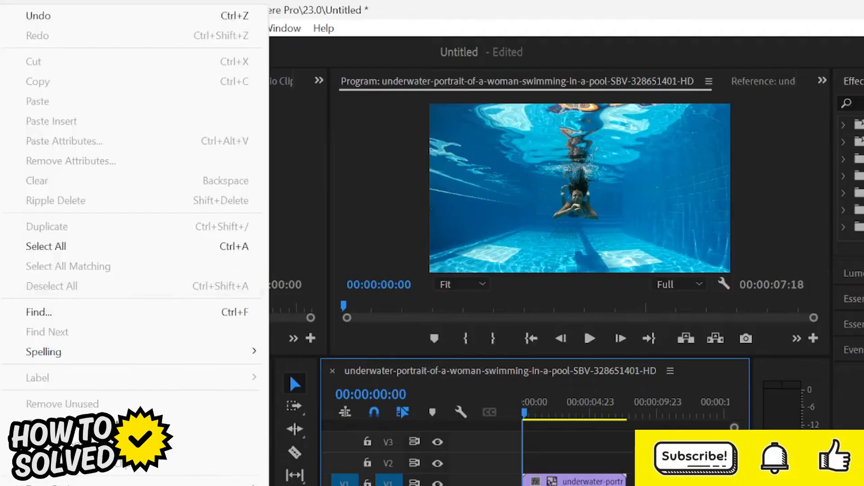
{"action": "mouse_move", "coordinate": [49, 485]}
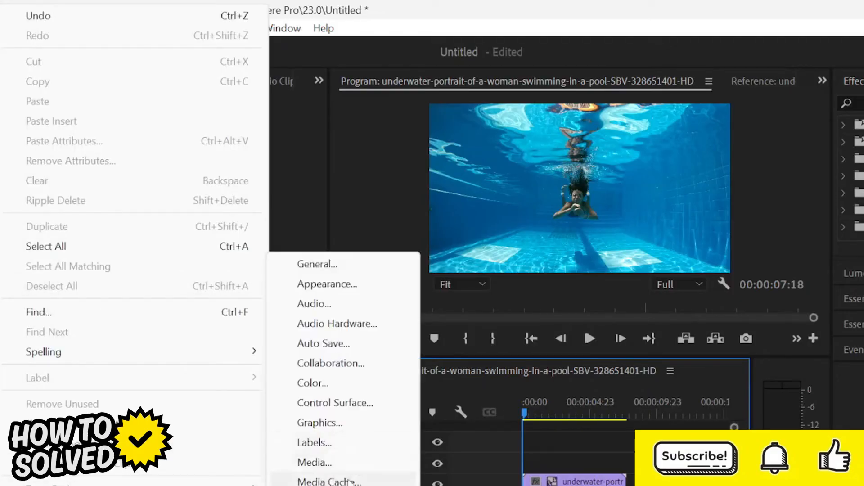
{"action": "left_click", "coordinate": [333, 481]}
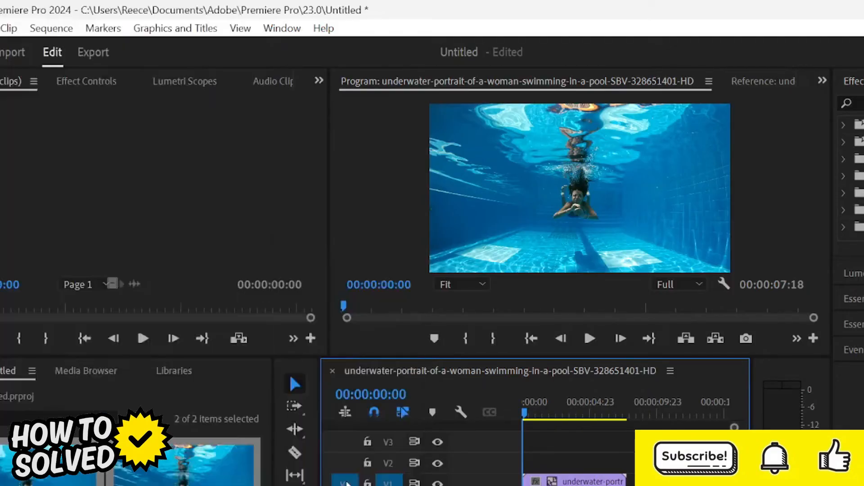
{"action": "left_click", "coordinate": [539, 150]}
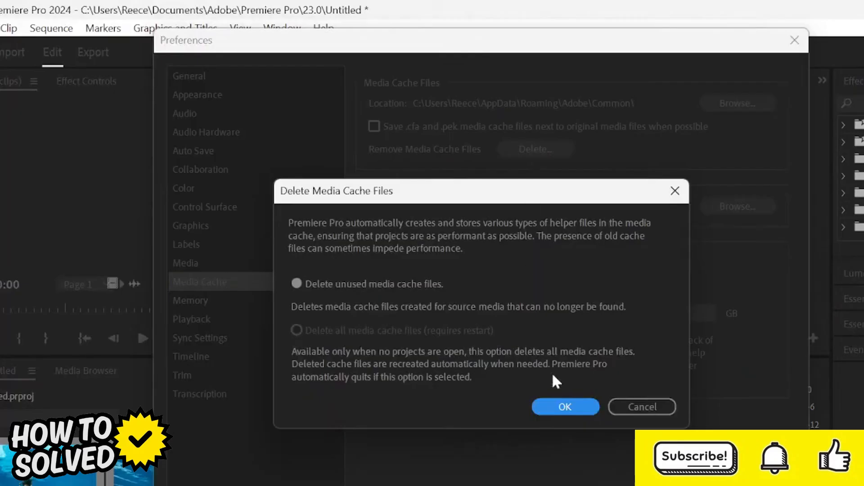
{"action": "left_click", "coordinate": [565, 407]}
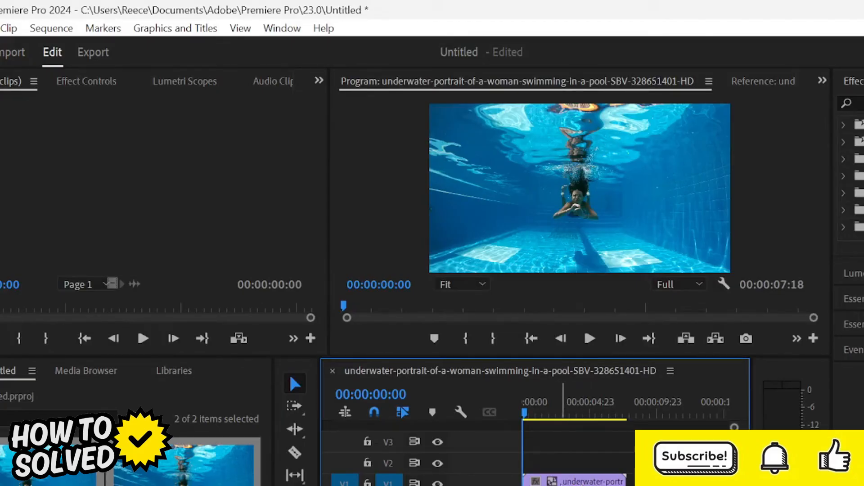
Open the underwater swimming clip in the Source Monitor and view its properties
{"action": "right_click", "coordinate": [554, 480]}
{"action": "scroll", "coordinate": [686, 241], "scroll_direction": "down", "scroll_amount": 5}
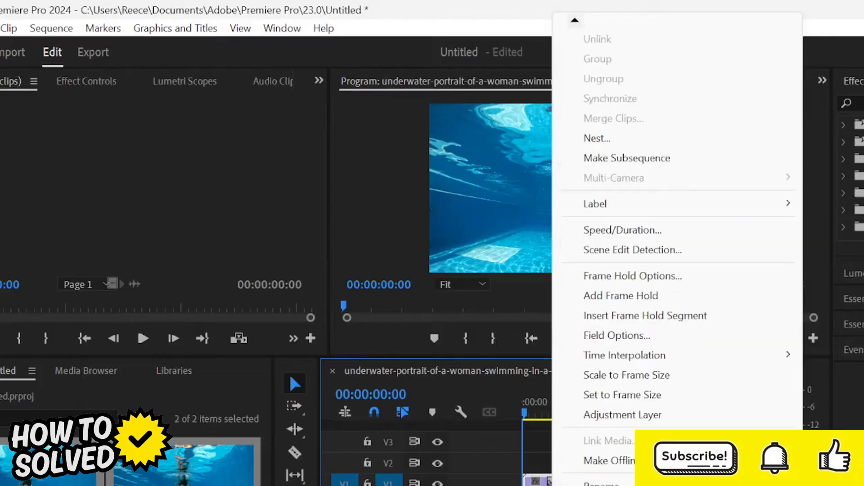
{"action": "left_click", "coordinate": [680, 478]}
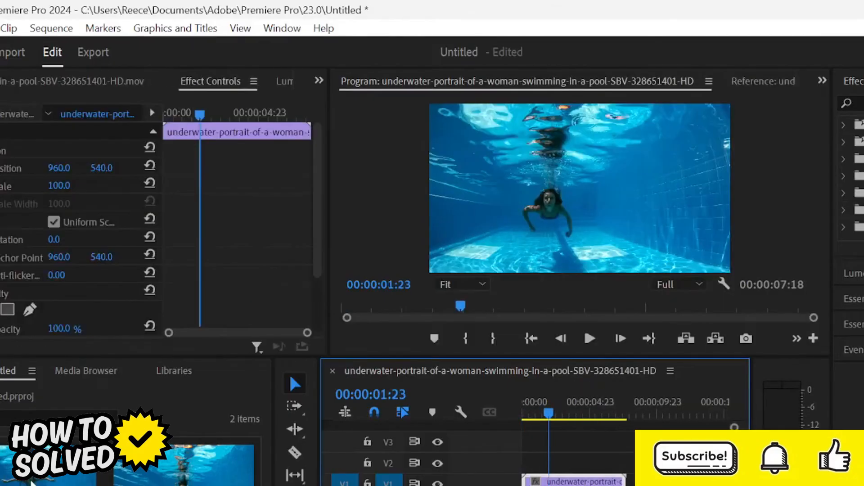
{"action": "double_click", "coordinate": [32, 479]}
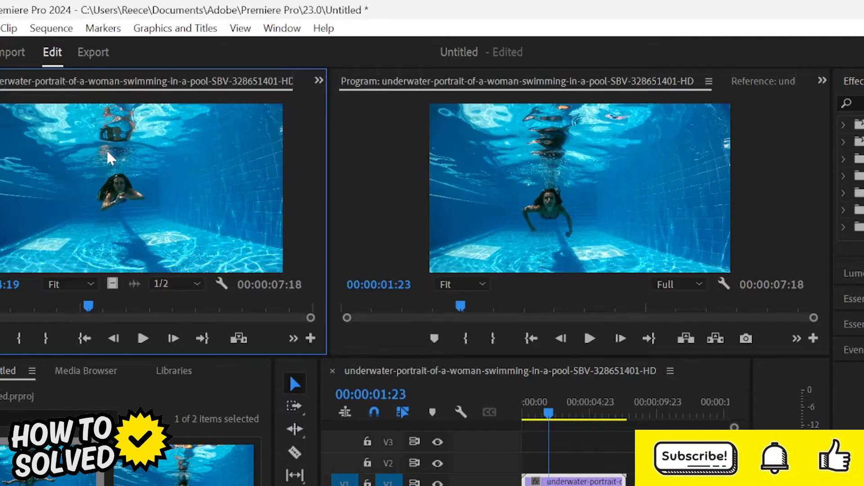
{"action": "right_click", "coordinate": [126, 166]}
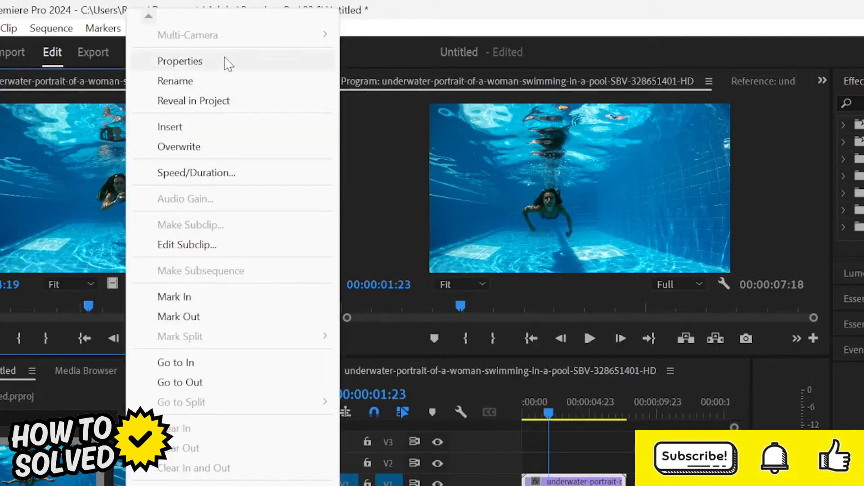
{"action": "left_click", "coordinate": [181, 61]}
{"action": "double_click", "coordinate": [242, 86]}
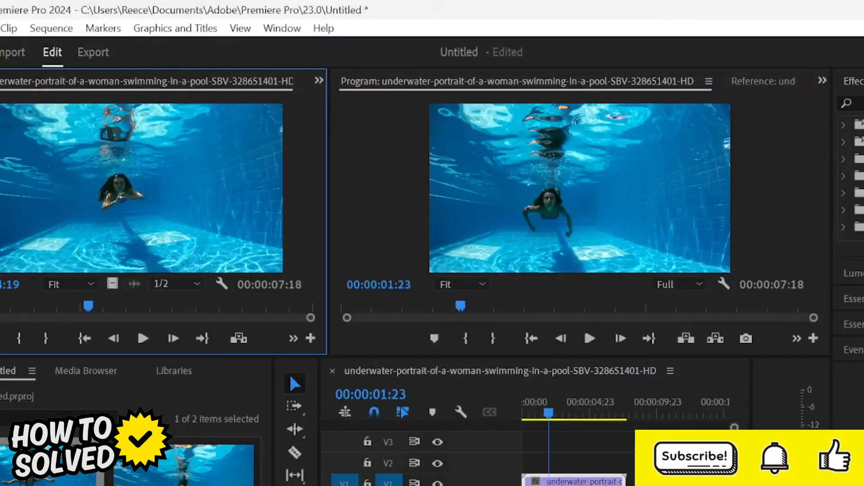
Reveal the source file of the underwater clip in File Explorer from the project
{"action": "left_click", "coordinate": [50, 477]}
{"action": "right_click", "coordinate": [68, 464]}
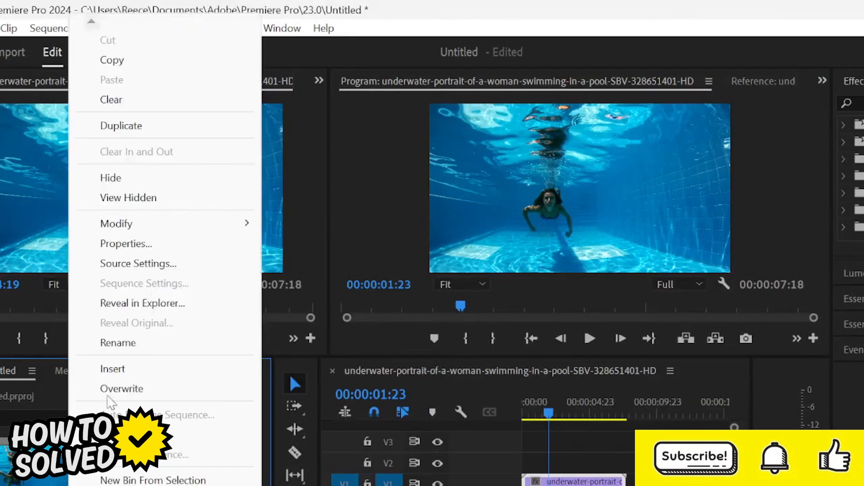
{"action": "left_click", "coordinate": [161, 303]}
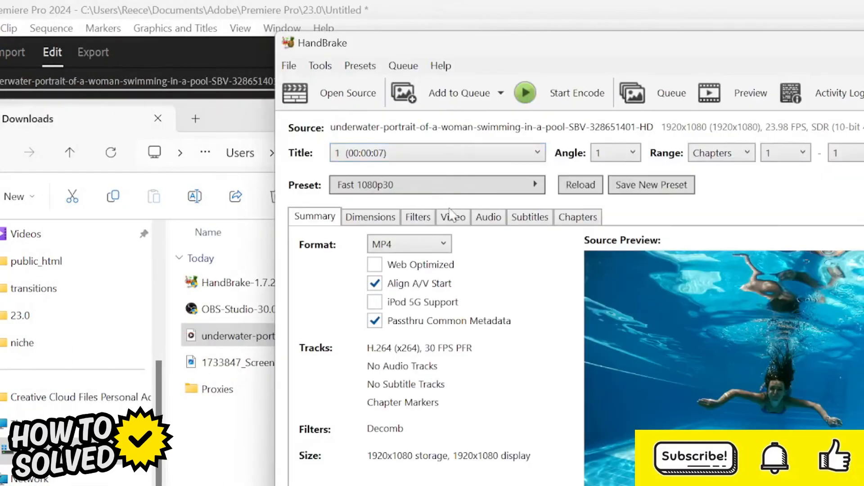
In HandBrake, set the video to Constant Framerate and the constant quality to RF 23
{"action": "left_click", "coordinate": [453, 217]}
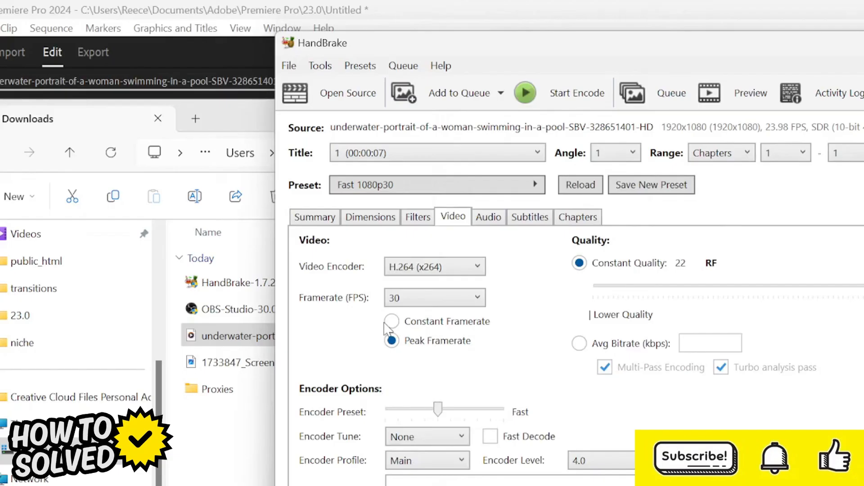
{"action": "left_click", "coordinate": [390, 322]}
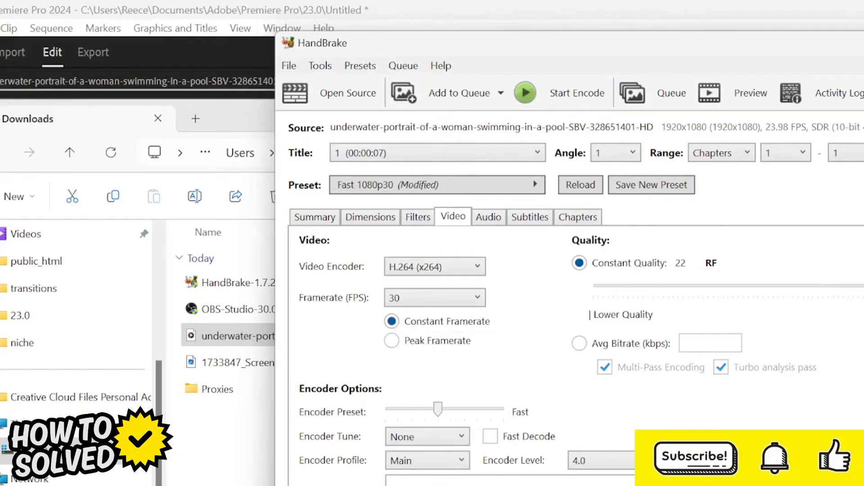
{"action": "left_click_drag", "start_coordinate": [856, 286], "coordinate": [863, 286]}
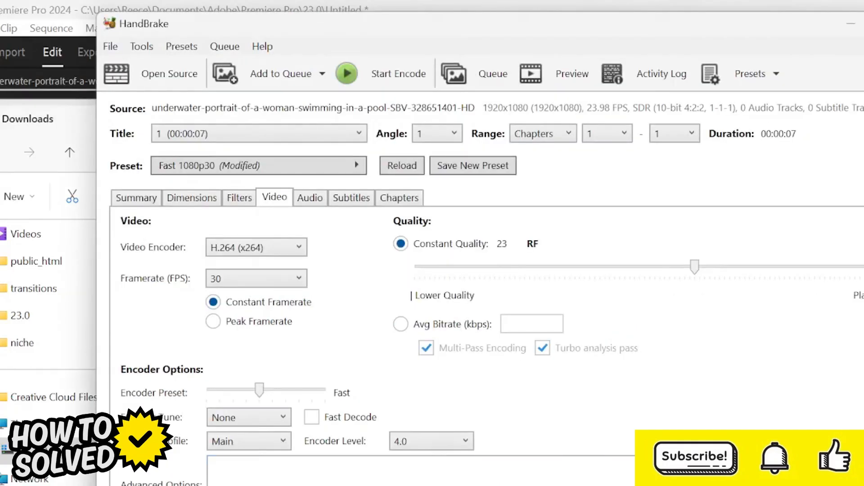
Check the save destination for the HandBrake output, dismiss it without saving, and switch back to Premiere Pro
{"action": "left_click", "coordinate": [863, 485]}
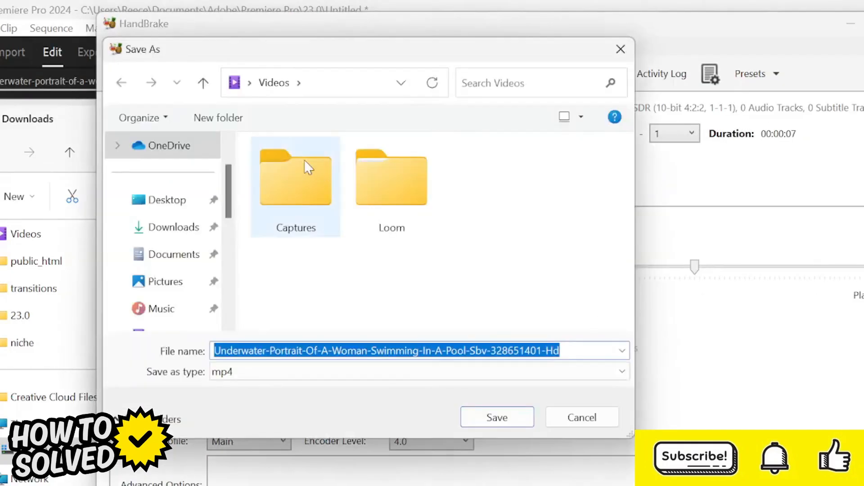
{"action": "left_click", "coordinate": [621, 50]}
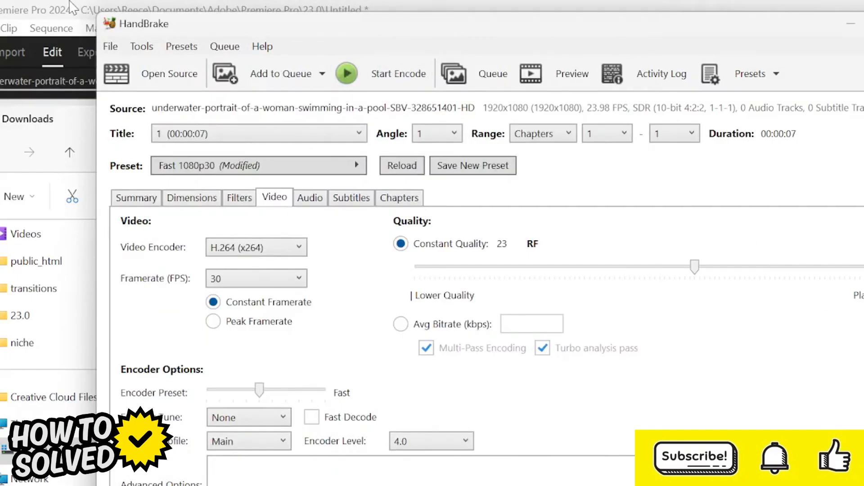
{"action": "left_click", "coordinate": [70, 3]}
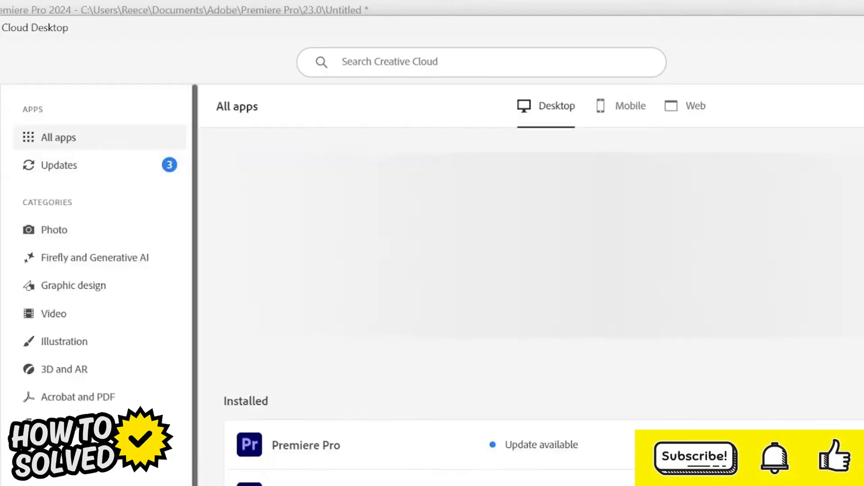
In Creative Cloud Desktop, open the available update listed for the installed Premiere Pro
{"action": "scroll", "coordinate": [675, 426], "scroll_direction": "down", "scroll_amount": 3}
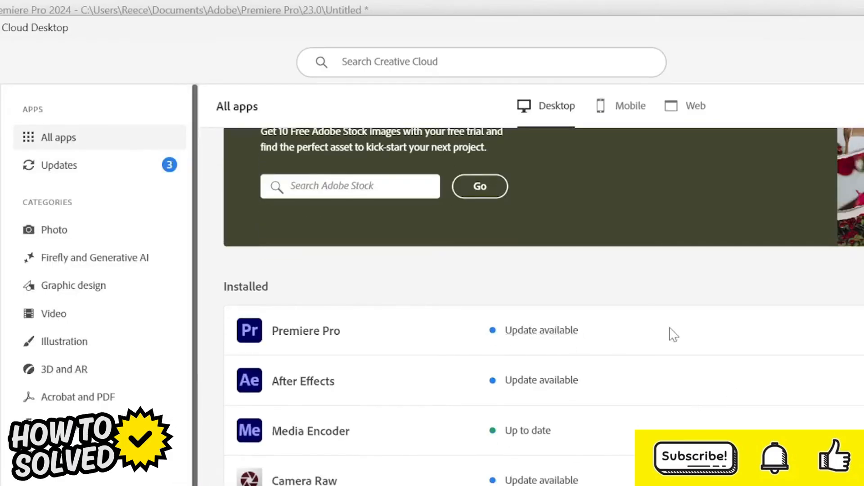
{"action": "left_click", "coordinate": [560, 333]}
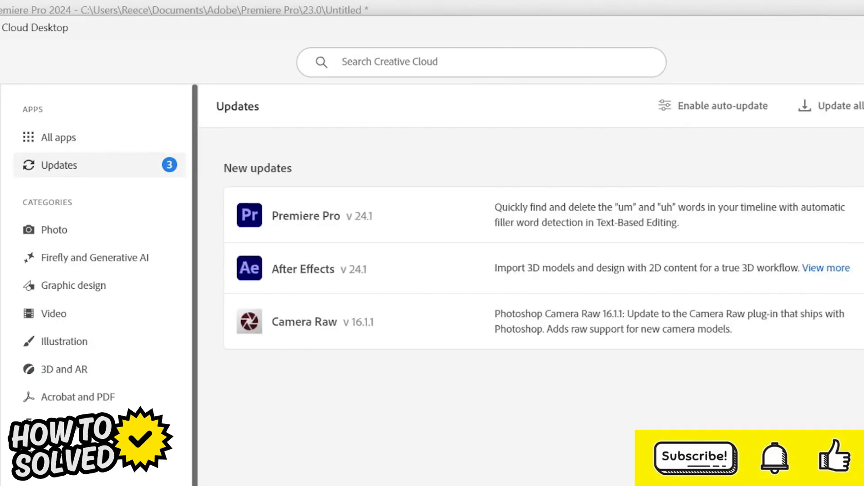